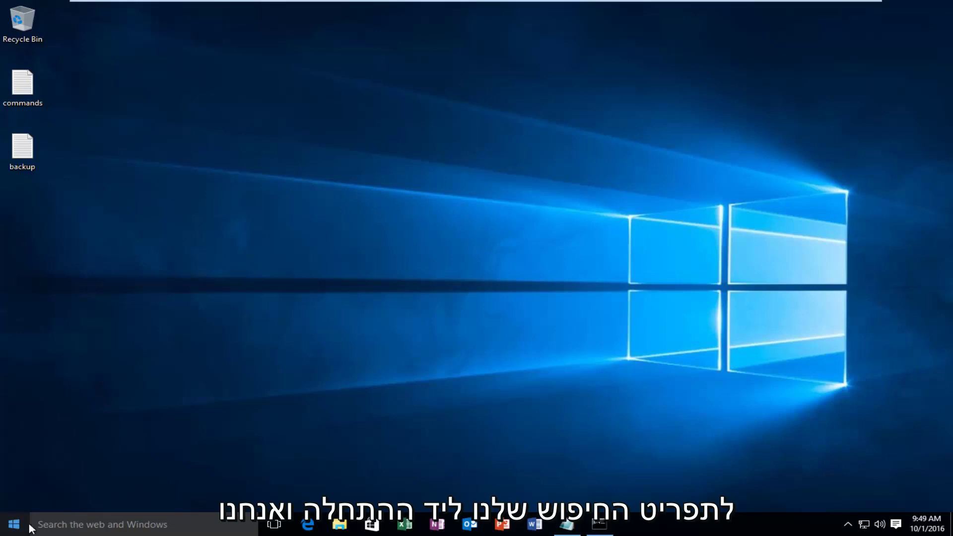
- Search Windows for 'folder options' and launch File Explorer Options from the results
left_click(46, 525)
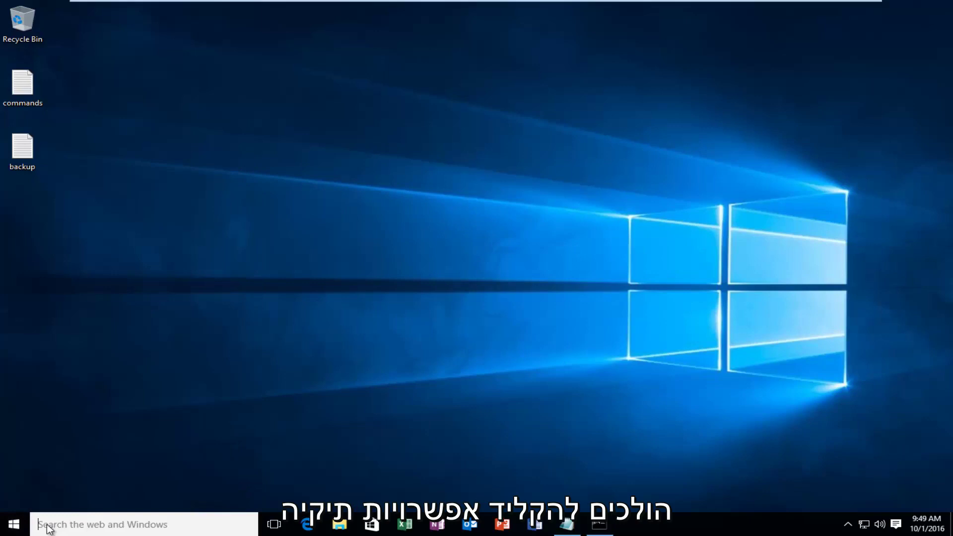
type("f")
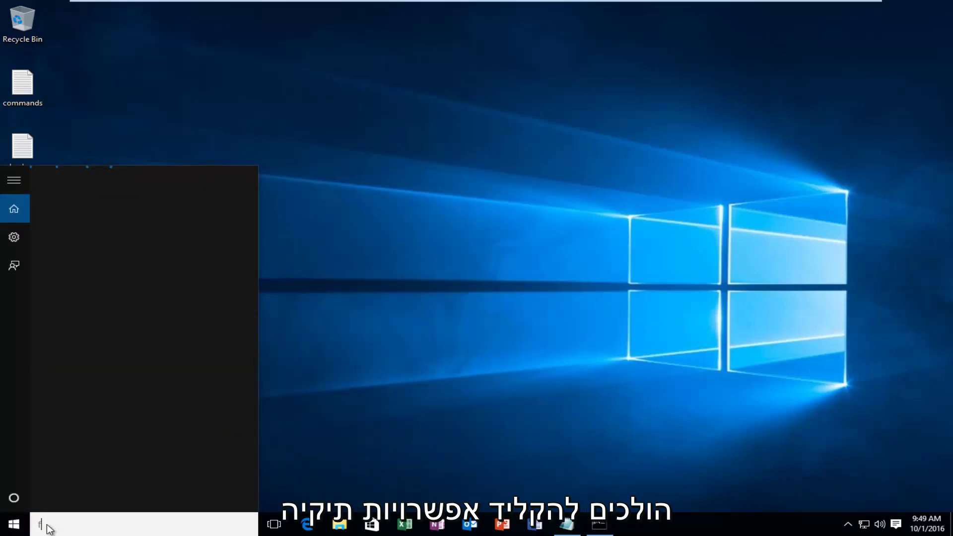
type("o")
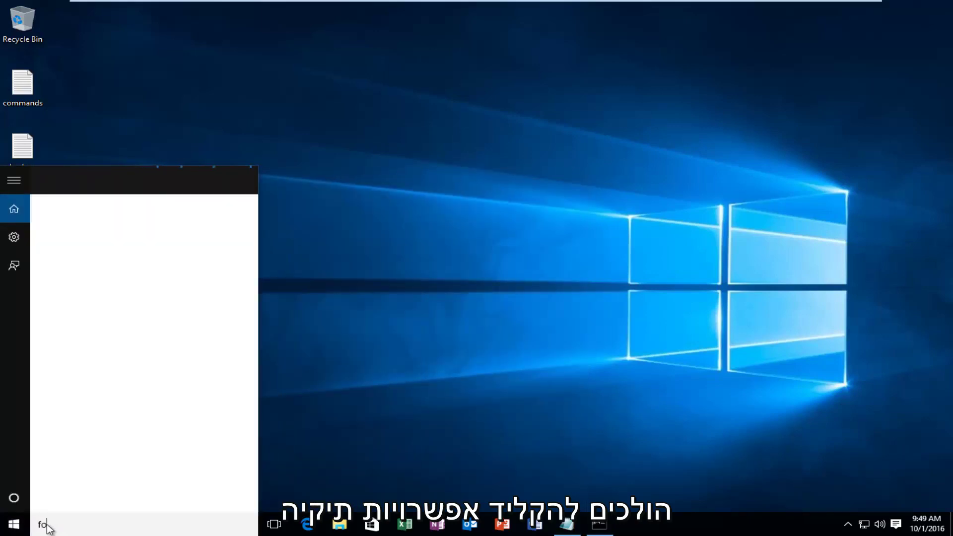
type("lder optio")
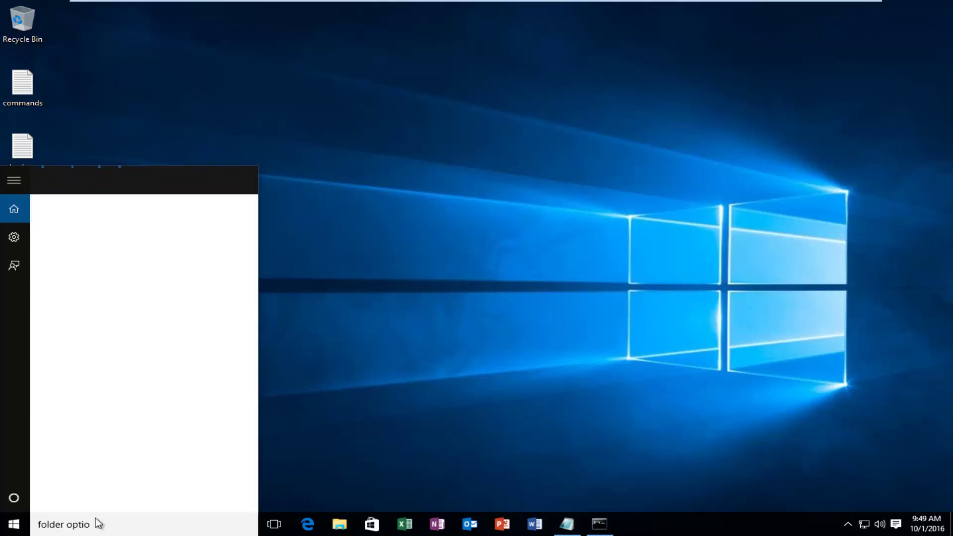
type("ns")
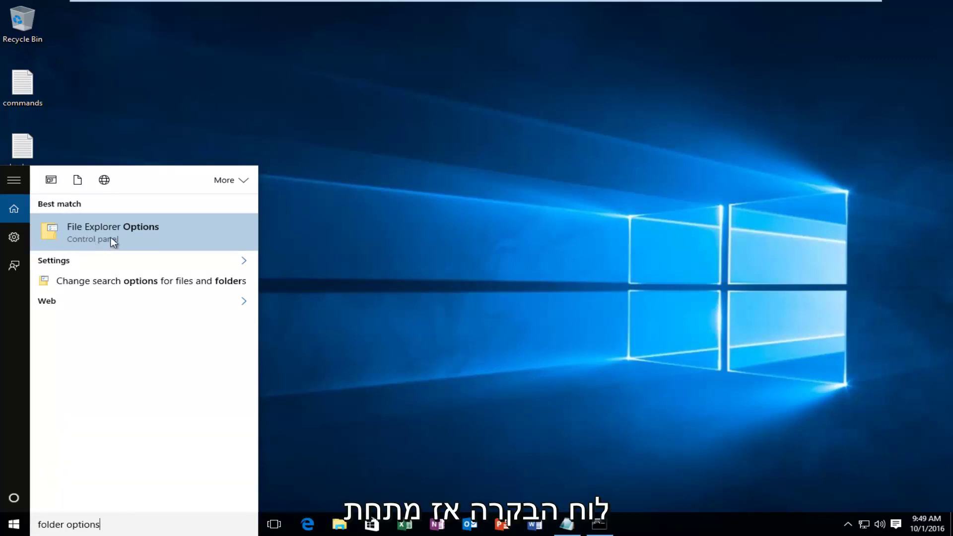
left_click(59, 227)
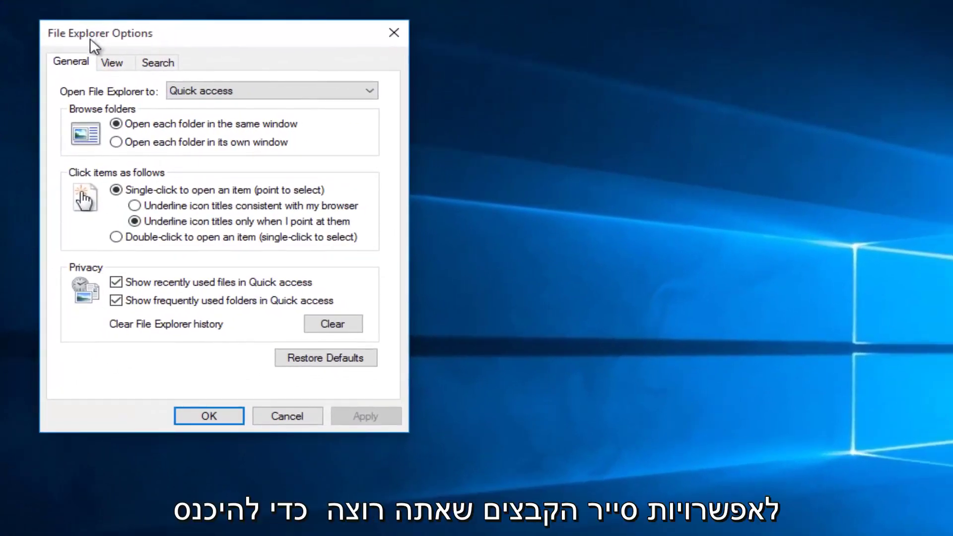
- Check 'Display the full path in the title bar' on the View tab, apply, and confirm
left_click(110, 63)
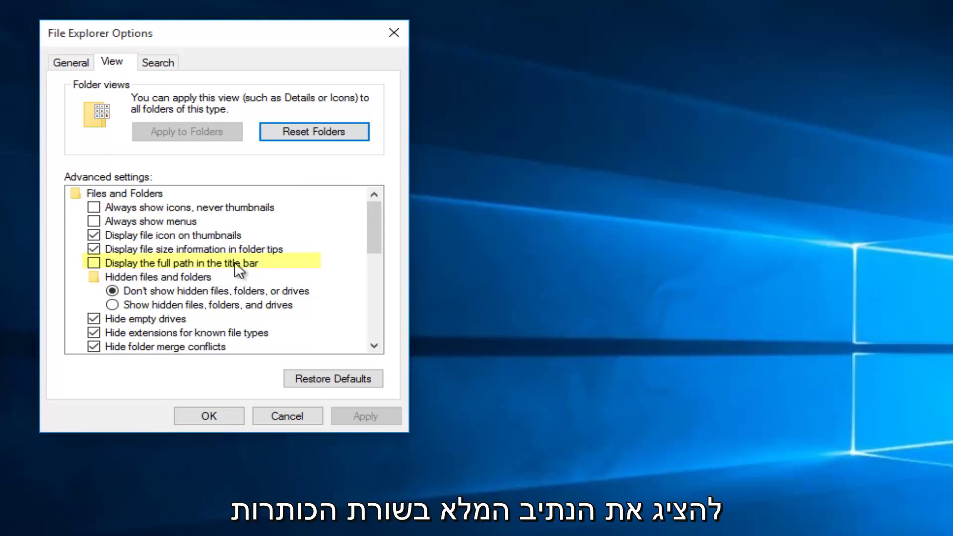
left_click(93, 264)
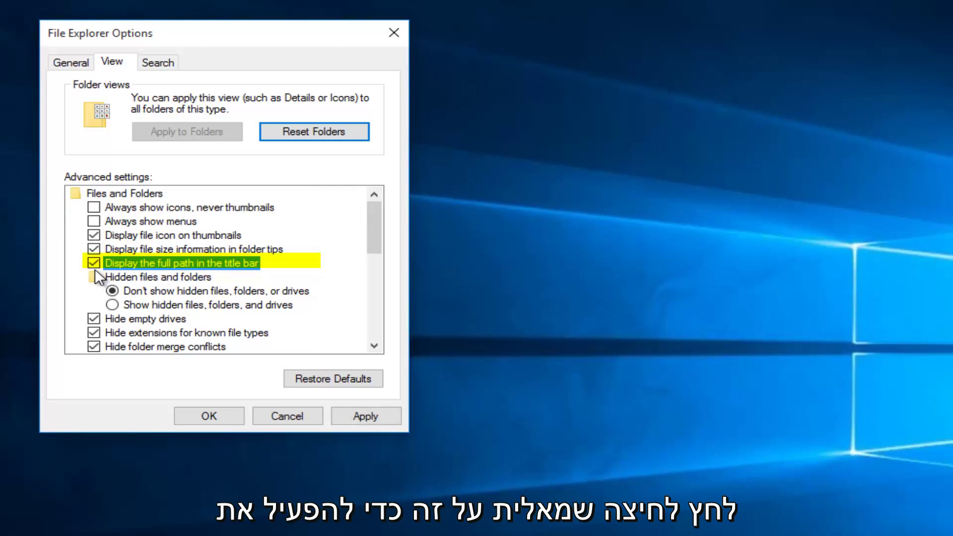
left_click(366, 417)
left_click(209, 416)
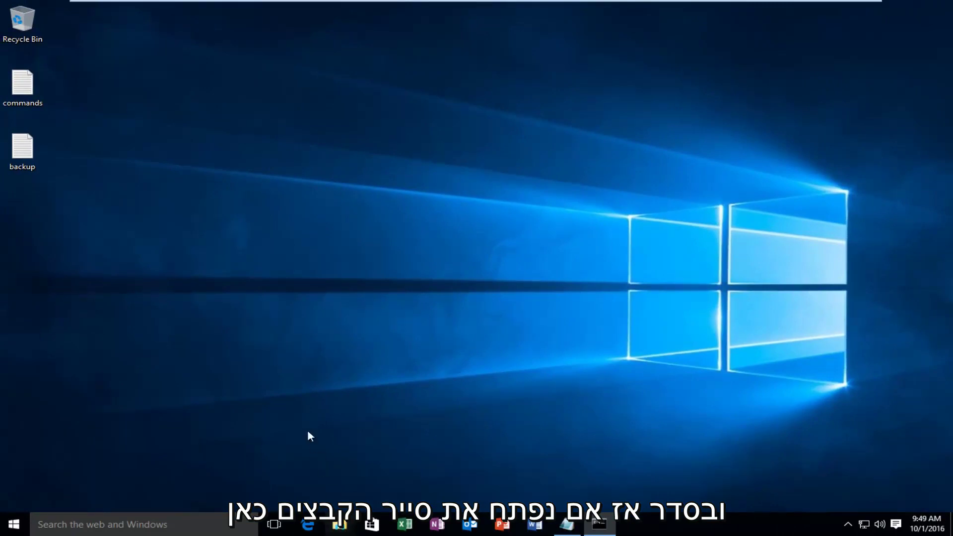
- Open a maximized File Explorer window showing This PC
left_click(339, 524)
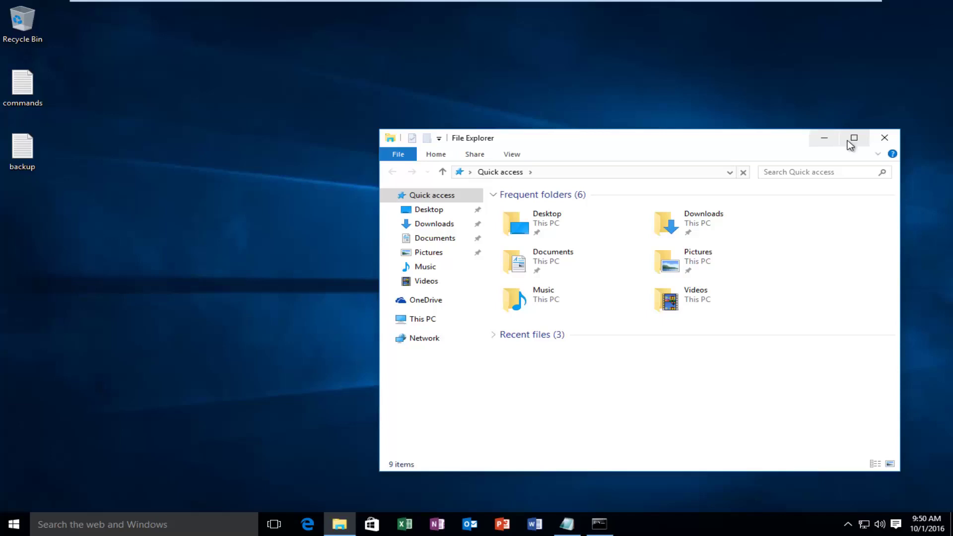
left_click(854, 138)
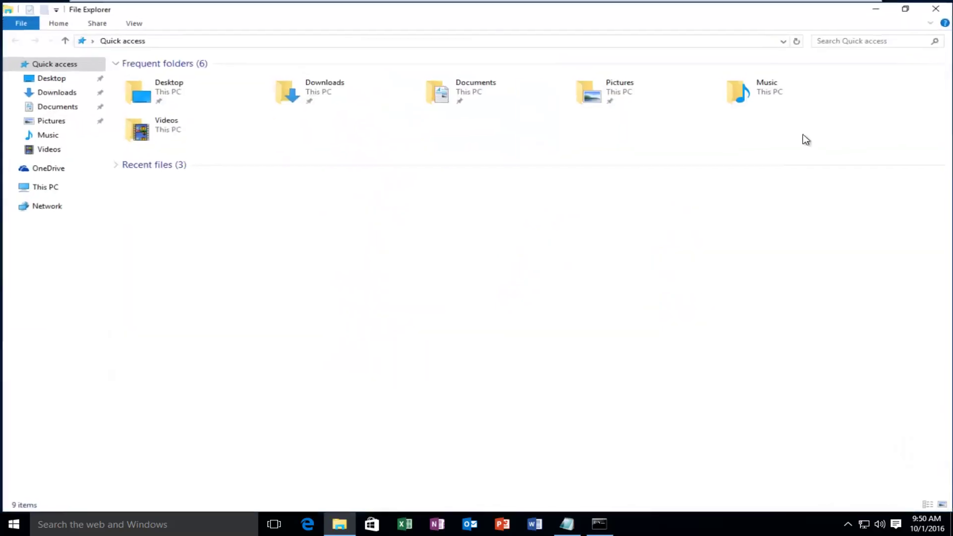
left_click(41, 185)
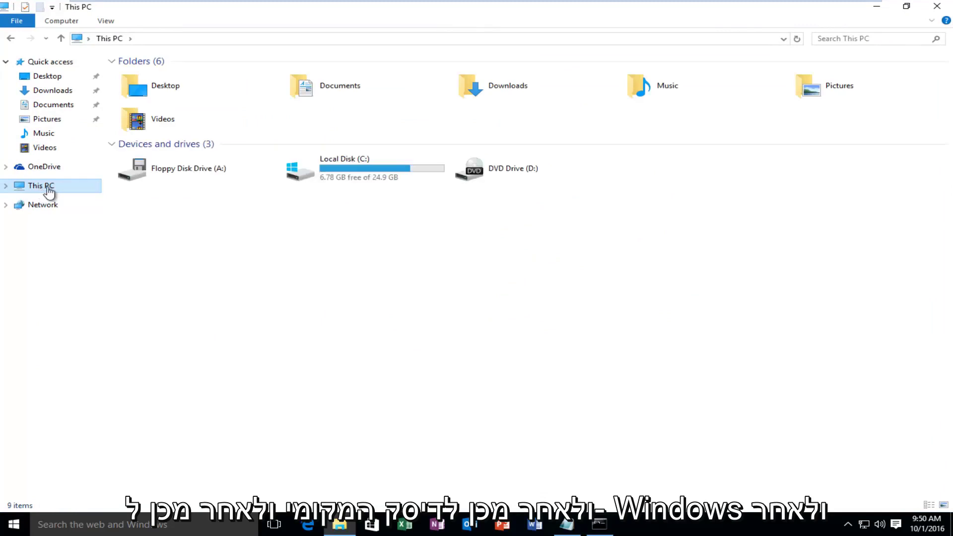
left_click(504, 88)
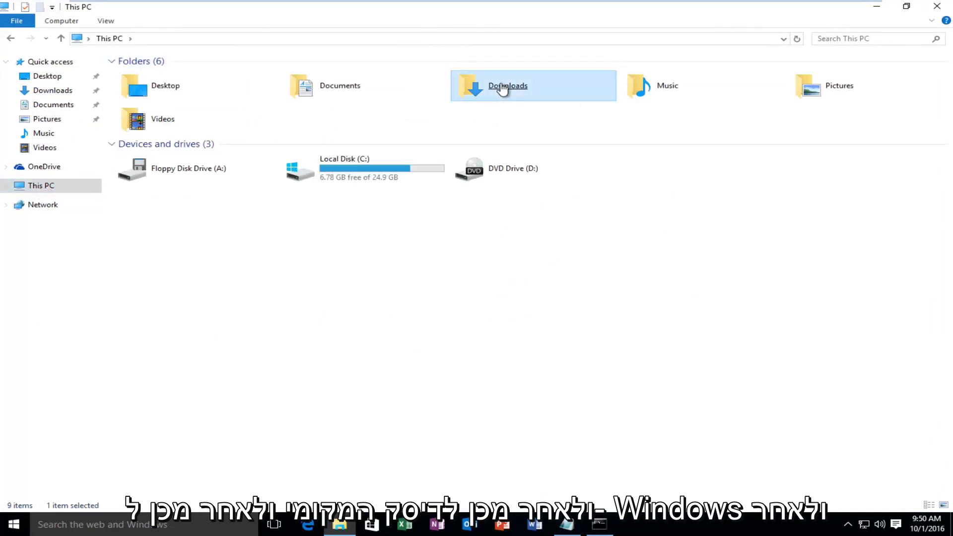
- Browse into C:\Windows\DevicesFlow to show its full path, then close the window
double_click(365, 171)
double_click(165, 113)
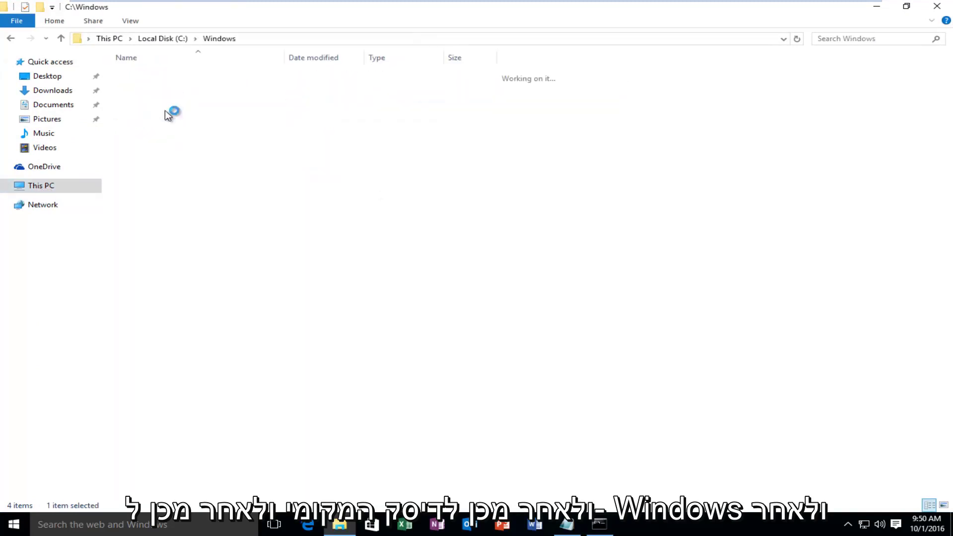
double_click(151, 225)
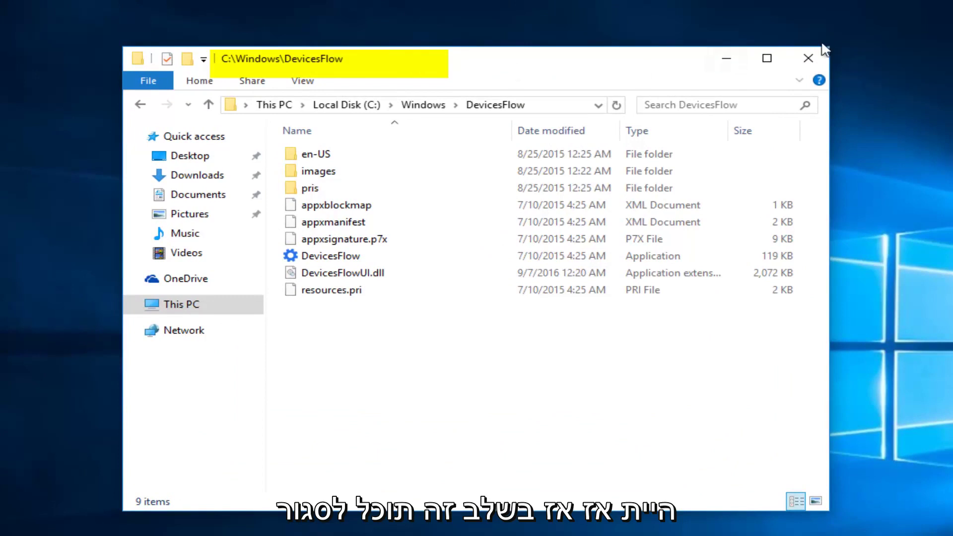
left_click(810, 58)
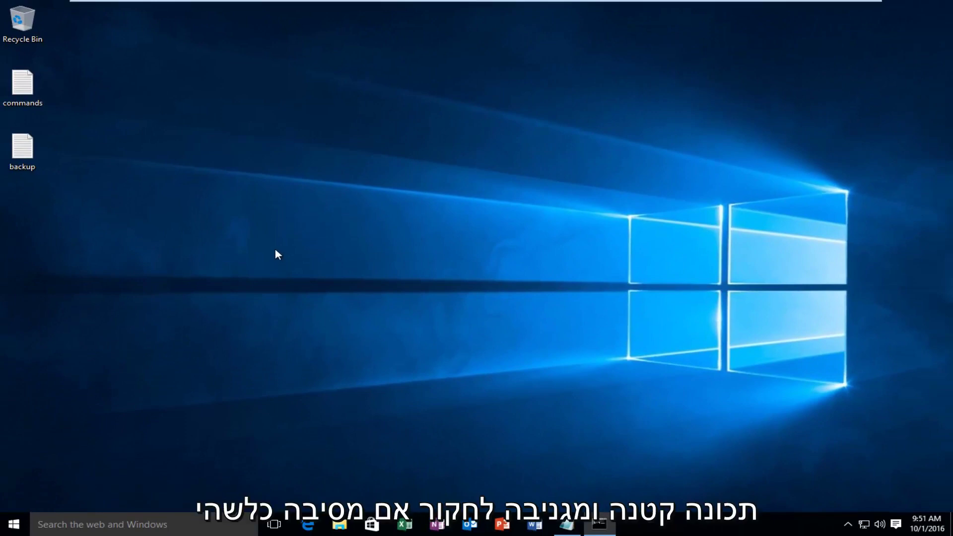
- Search Windows for 'folder options' again and relaunch File Explorer Options
left_click(81, 524)
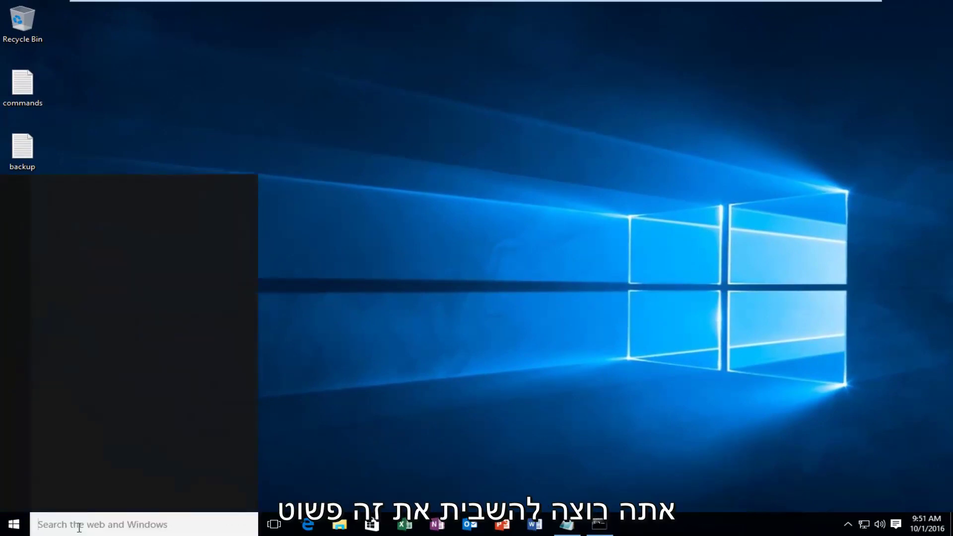
type("folder options")
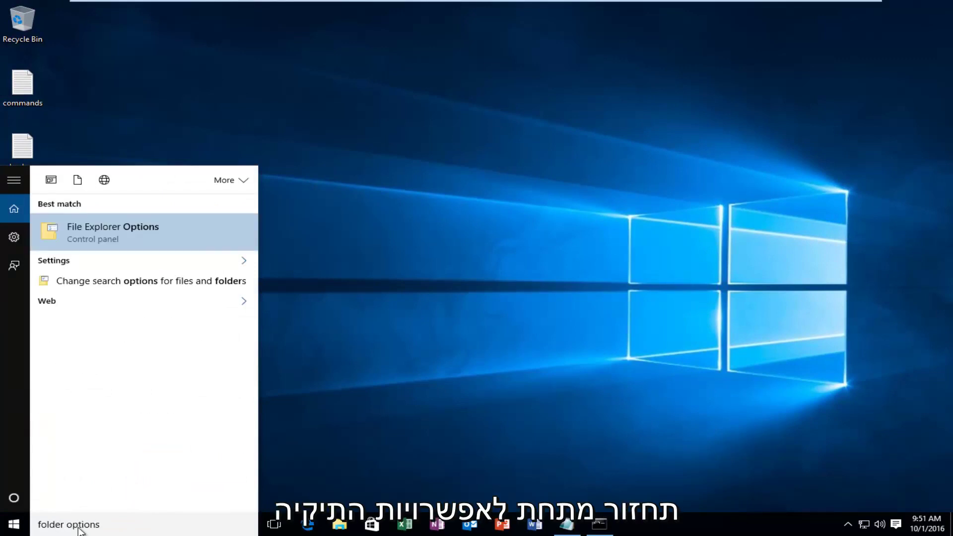
left_click(91, 227)
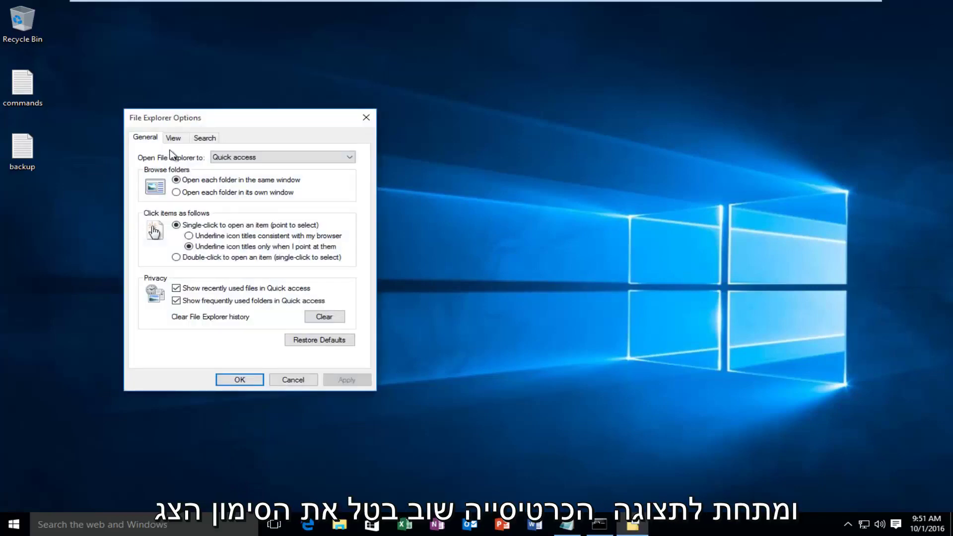
- Uncheck 'Display the full path in the title bar' on the View tab, apply, and confirm
left_click(173, 139)
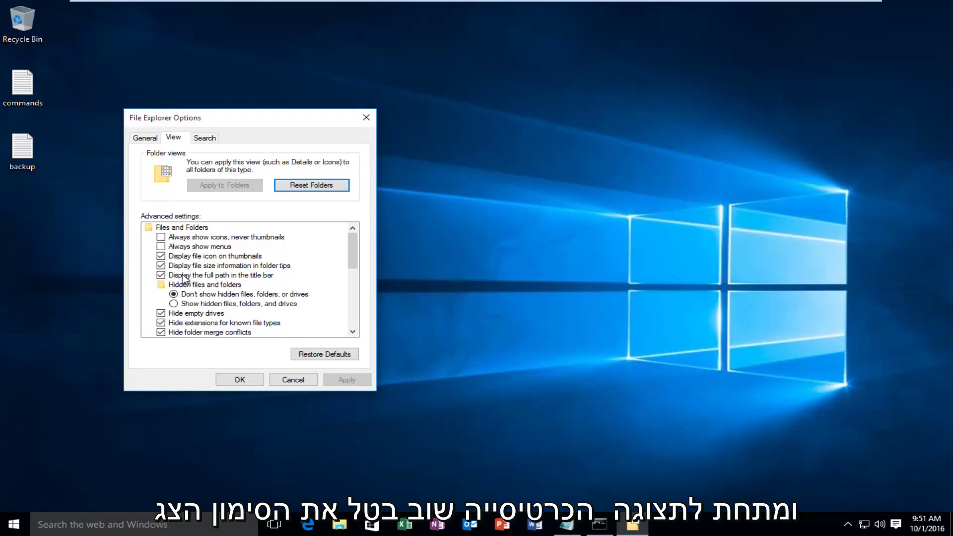
left_click(161, 276)
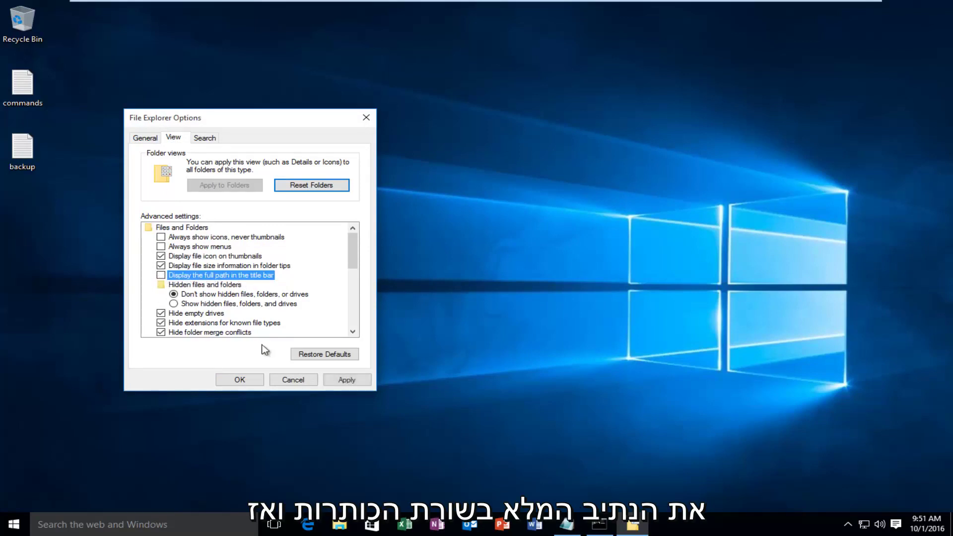
left_click(347, 380)
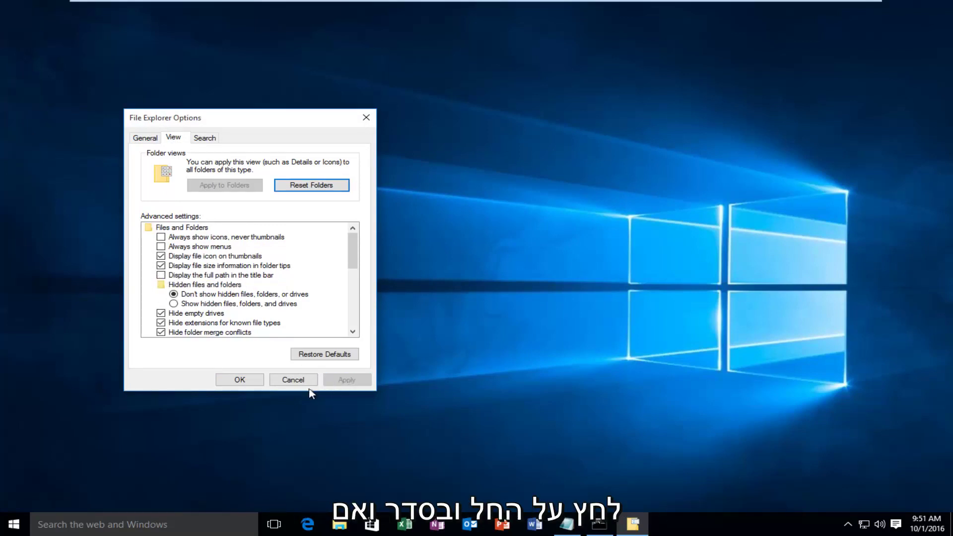
left_click(239, 380)
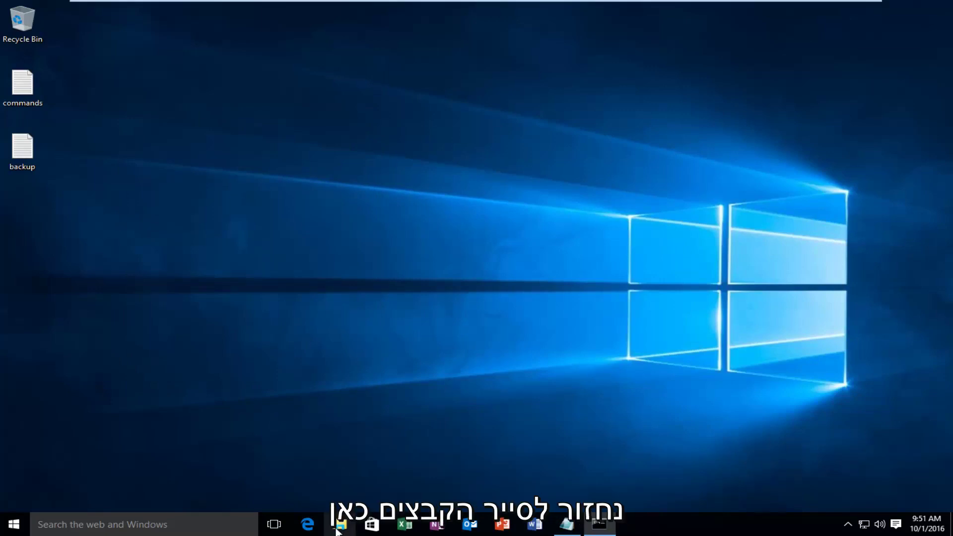
- Open File Explorer and browse from This PC through Local Disk (C:) and Users to Public
left_click(338, 526)
left_click(215, 272)
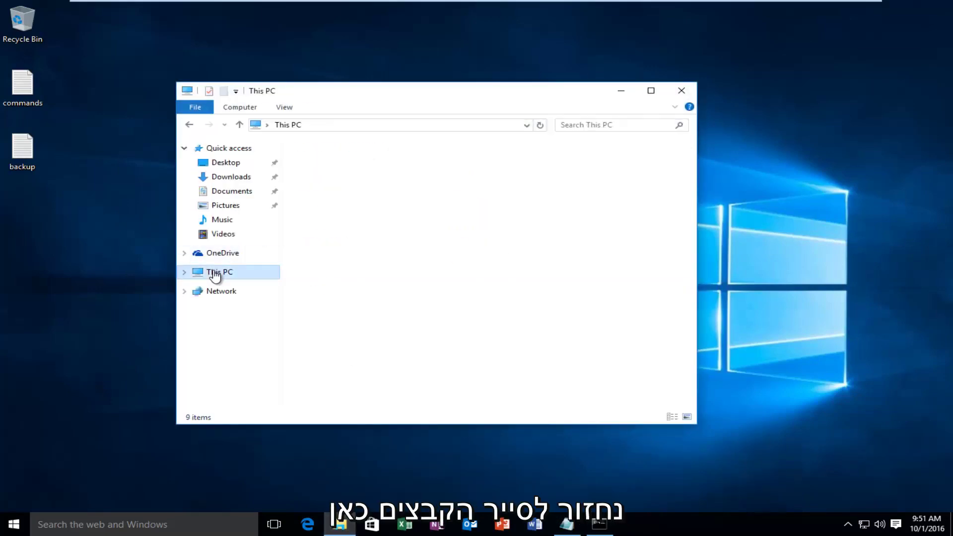
double_click(506, 286)
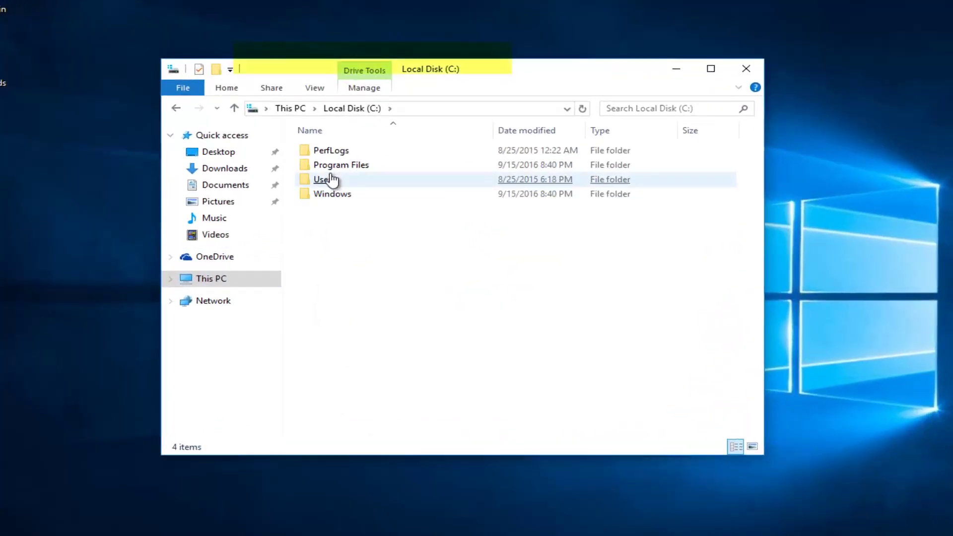
double_click(324, 179)
double_click(331, 167)
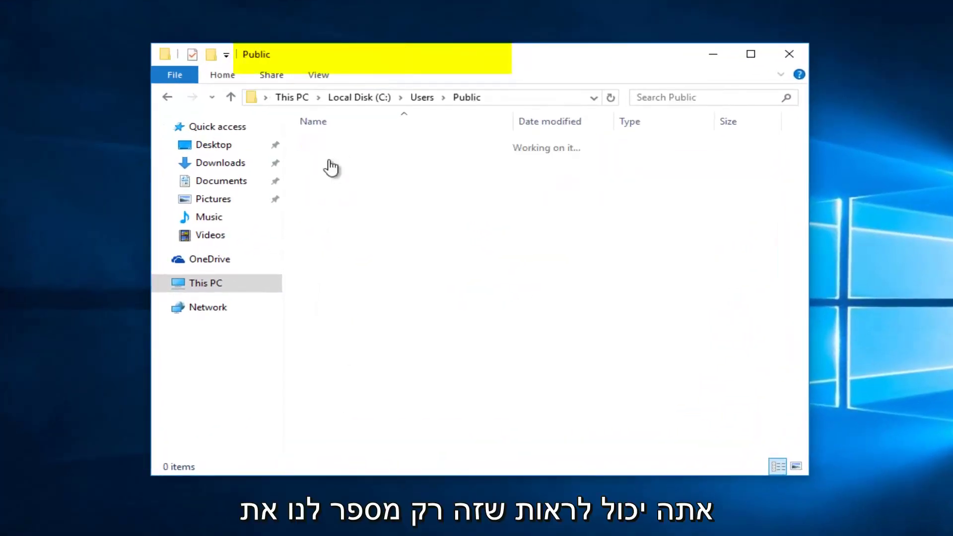